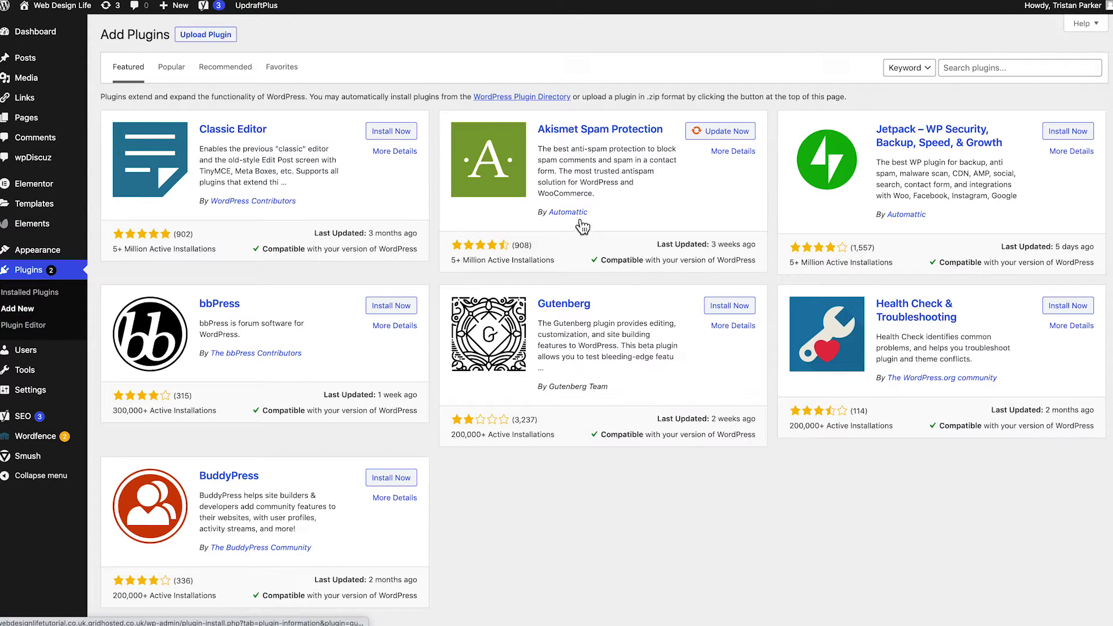
Place the cursor in the Search plugins box on the Add Plugins page.
left_click(959, 70)
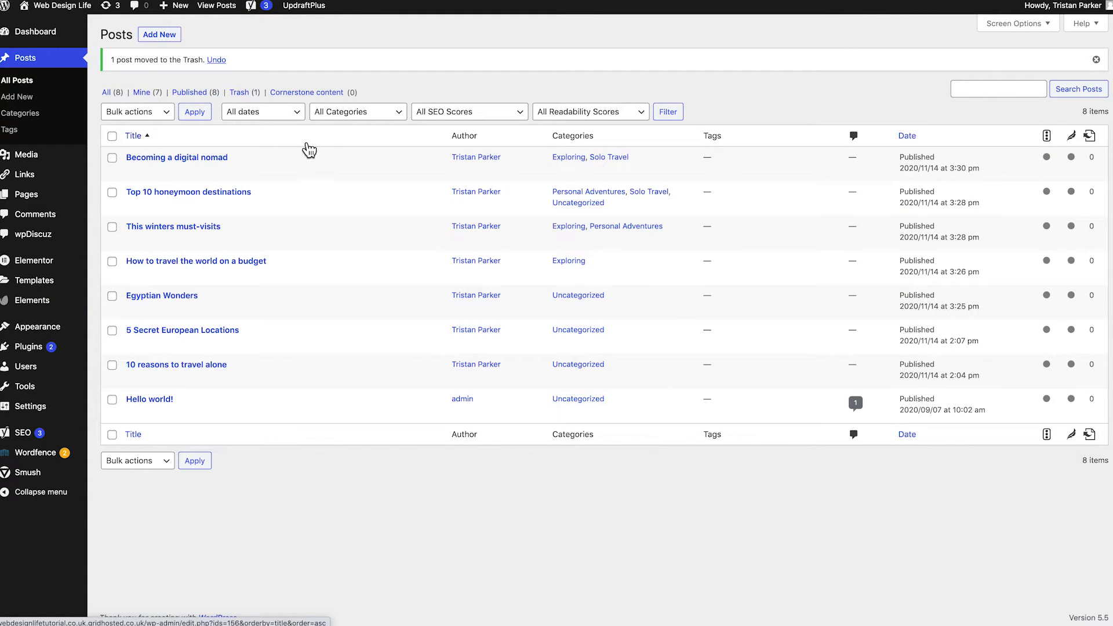
Duplicate the 'Becoming a digital nomad' post as a draft, then go to the Pages list.
mouse_move(269, 158)
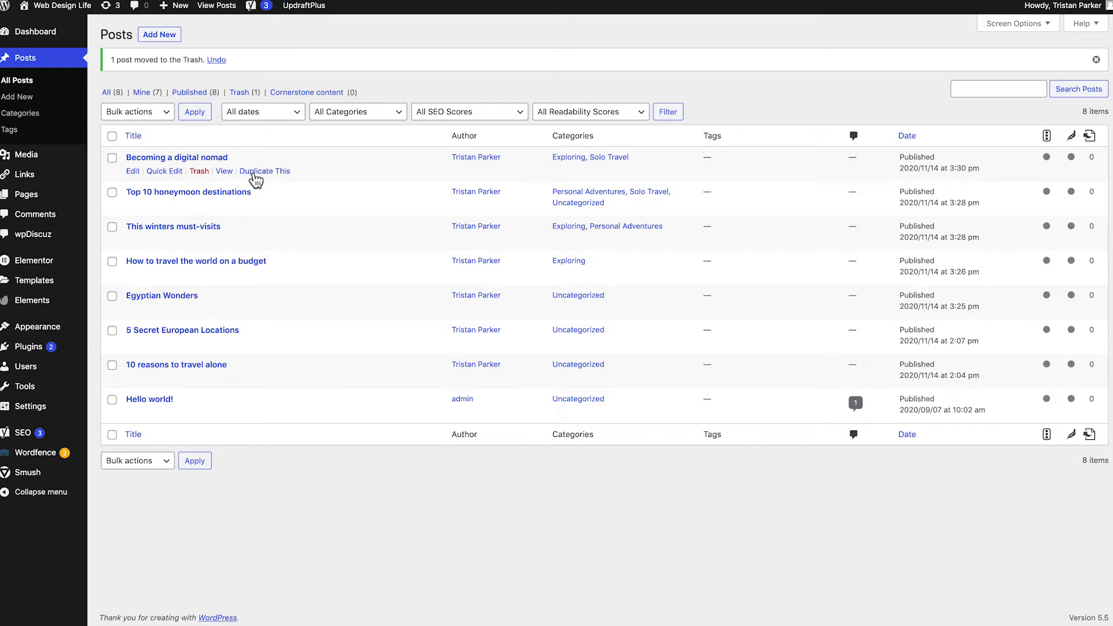
left_click(255, 174)
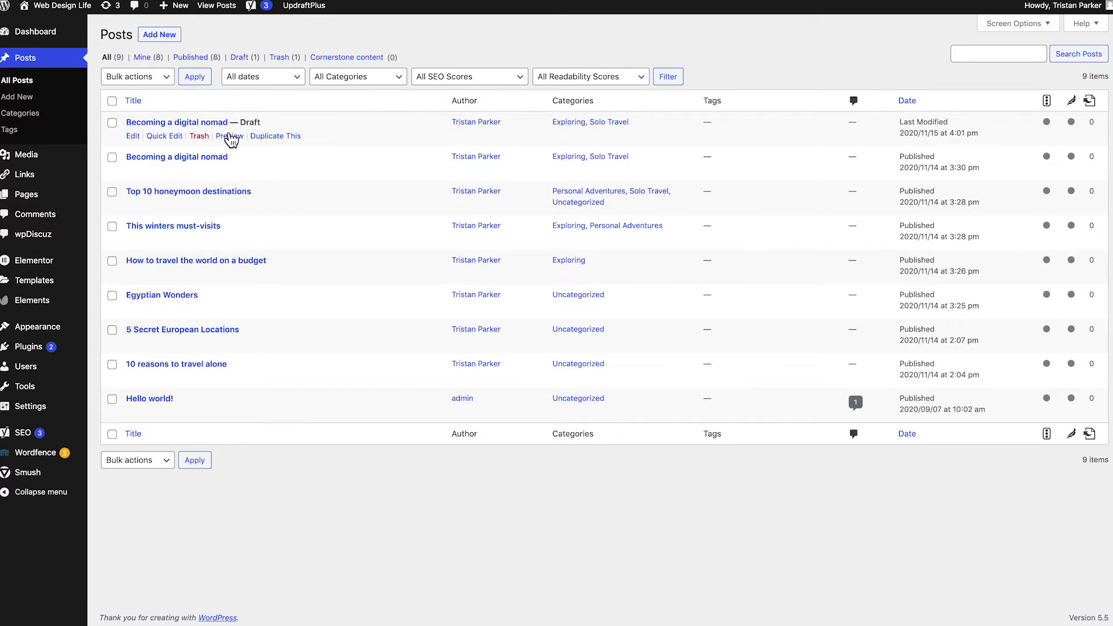
mouse_move(254, 129)
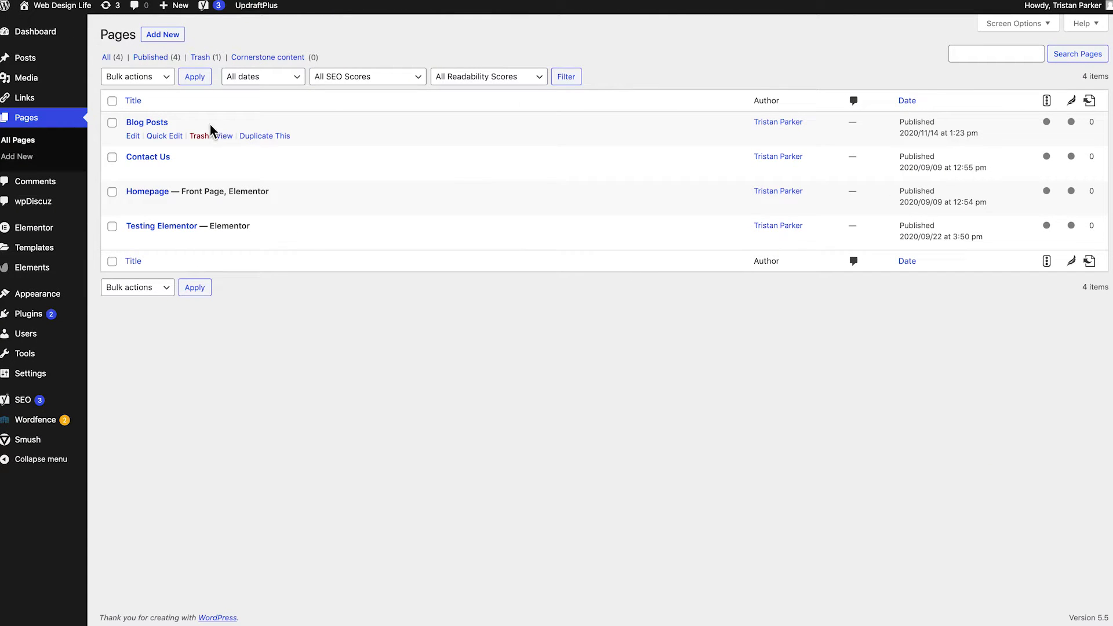
Go to Plugins > Add New to show the featured plugins.
mouse_move(209, 128)
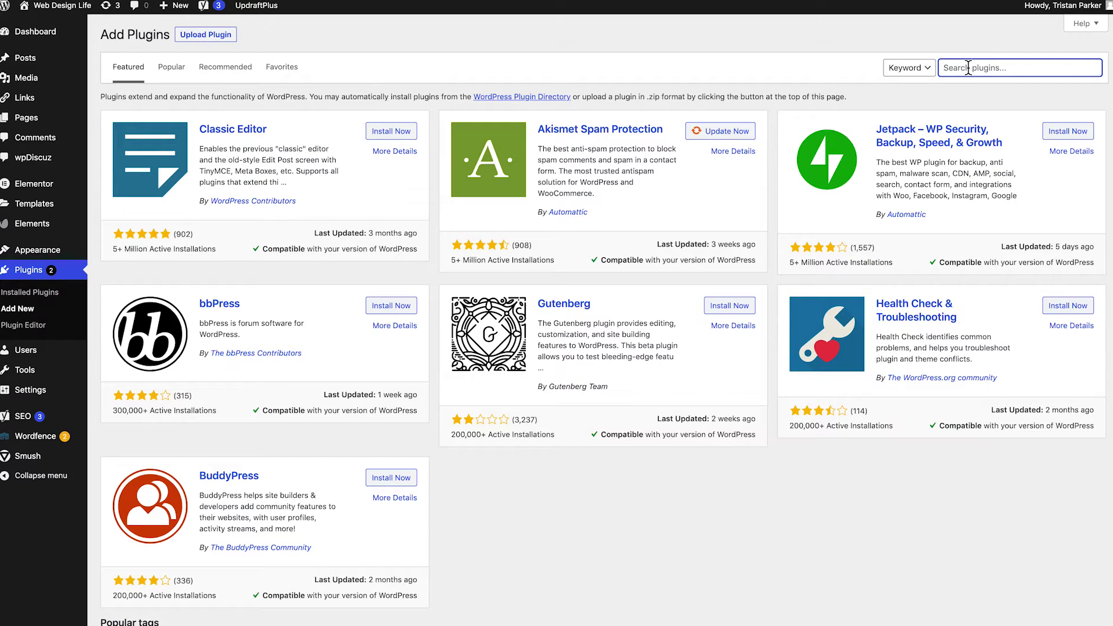
Search the plugin directory for 'smush' and open the Smush dashboard showing 14 unoptimized images.
type("smush")
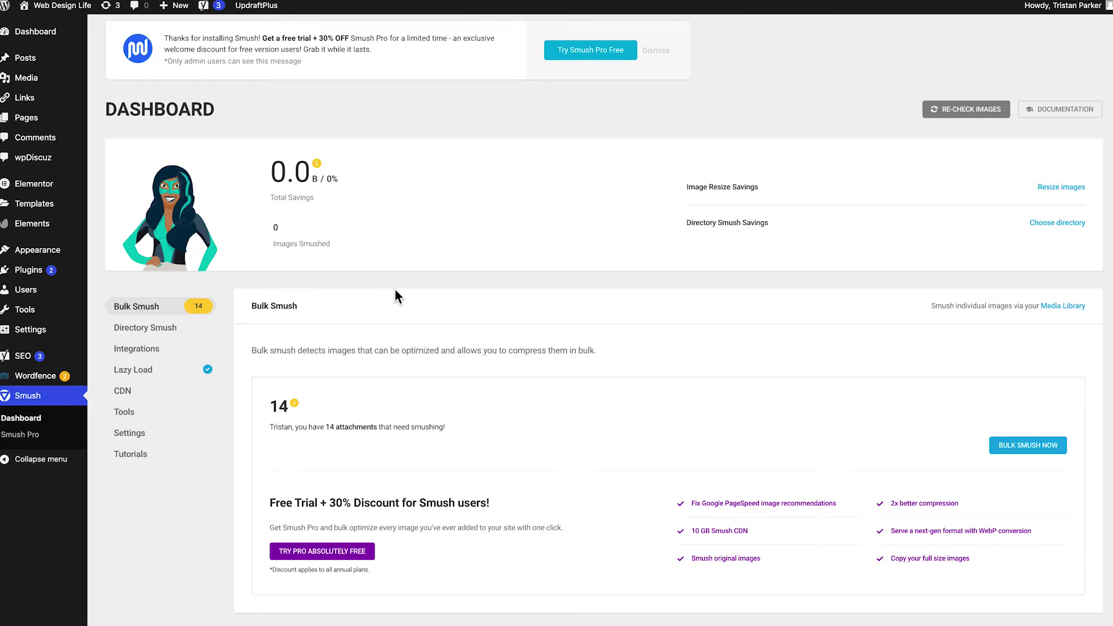
scroll(389, 288, "down", 1)
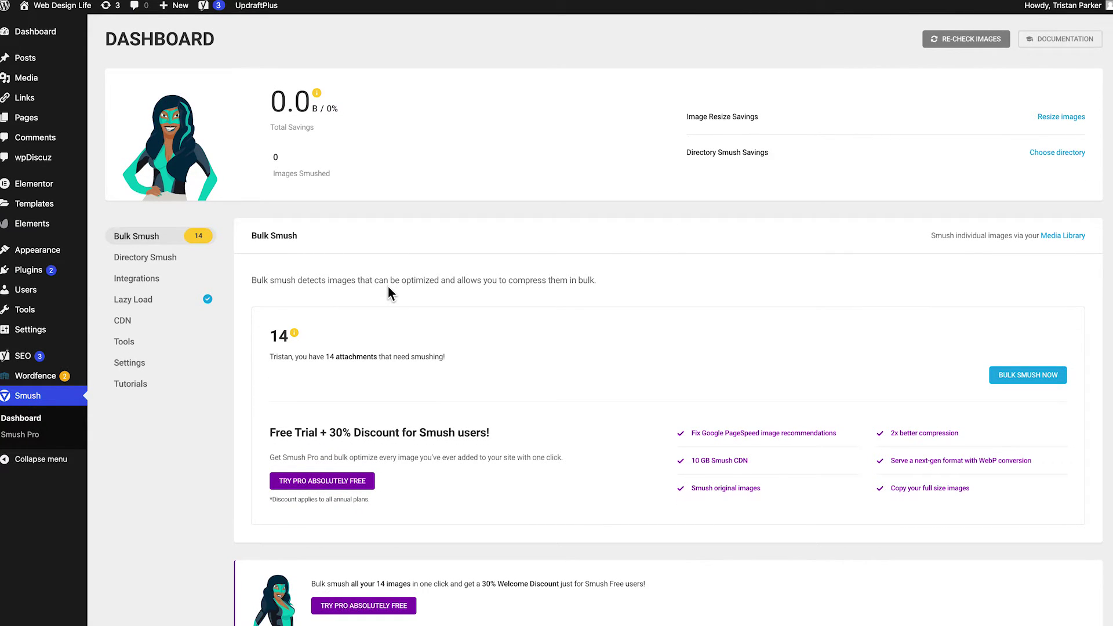
Review the Smush dashboard, including the info tip beside the 14 attachments count.
scroll(387, 287, "up", 1)
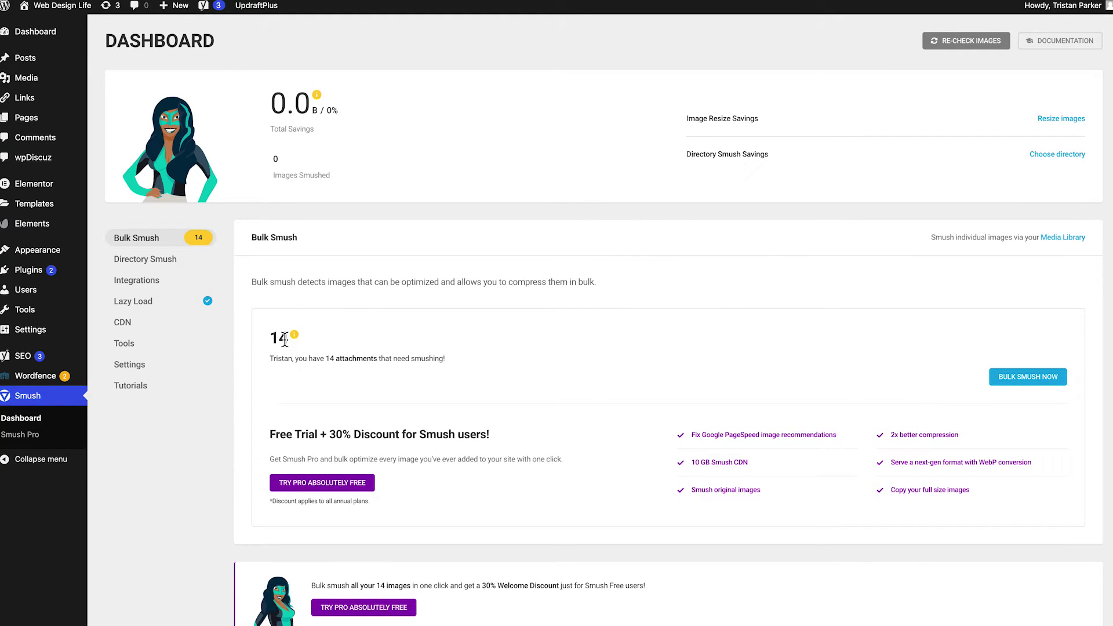
mouse_move(291, 340)
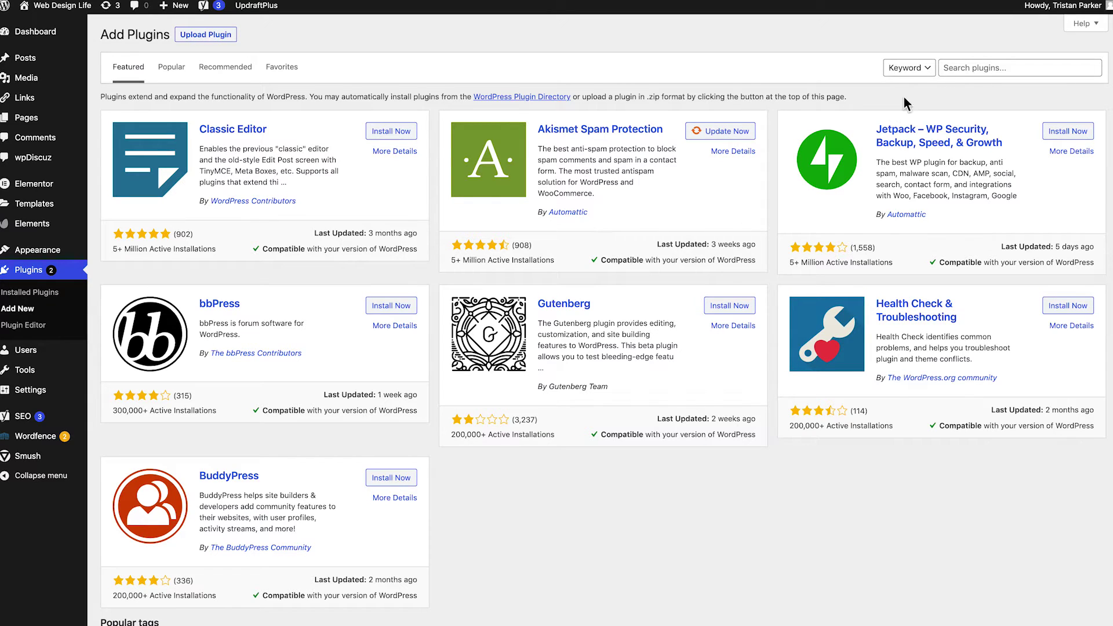
Search the plugin directory for 'updrafts' to find UpdraftPlus.
left_click(958, 68)
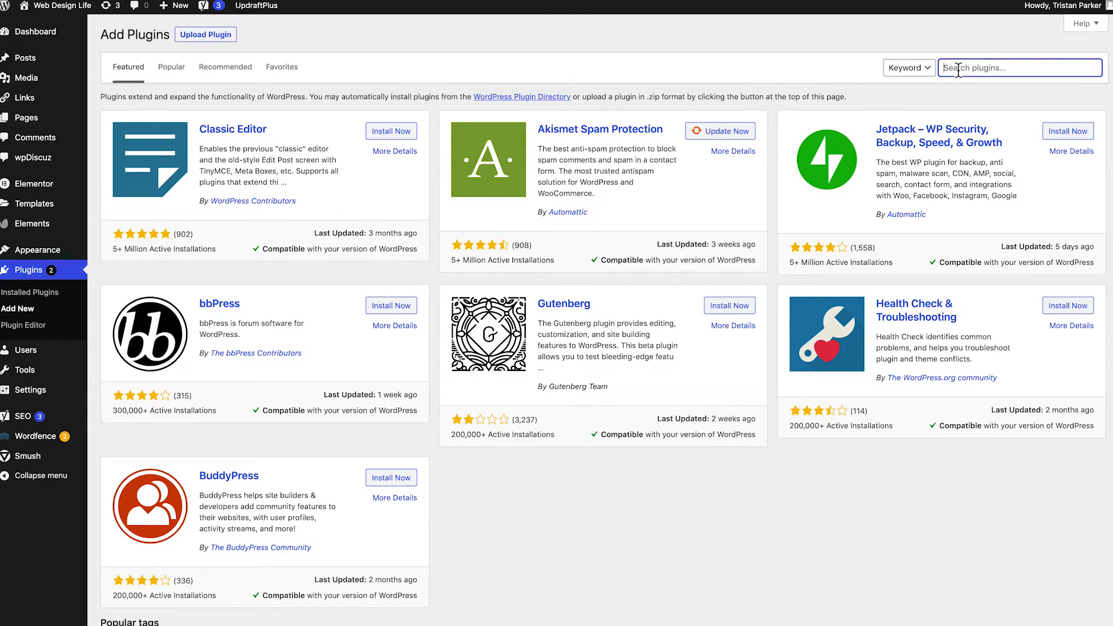
type("updrafts")
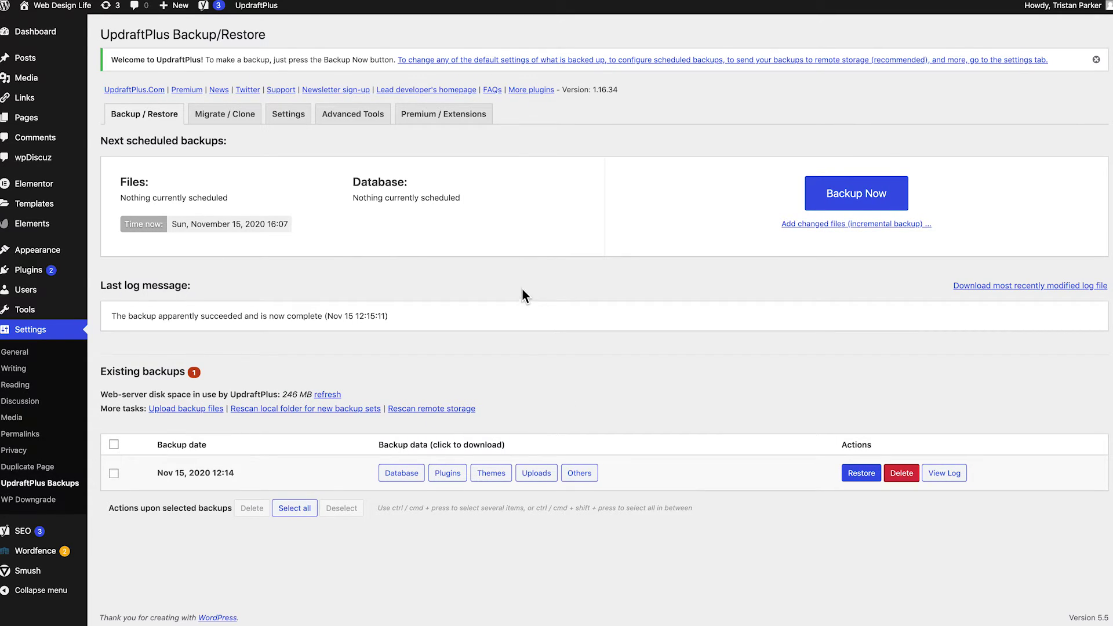
Run a new UpdraftPlus backup of database and files, then start restoring the 16:08 backup.
left_click(855, 197)
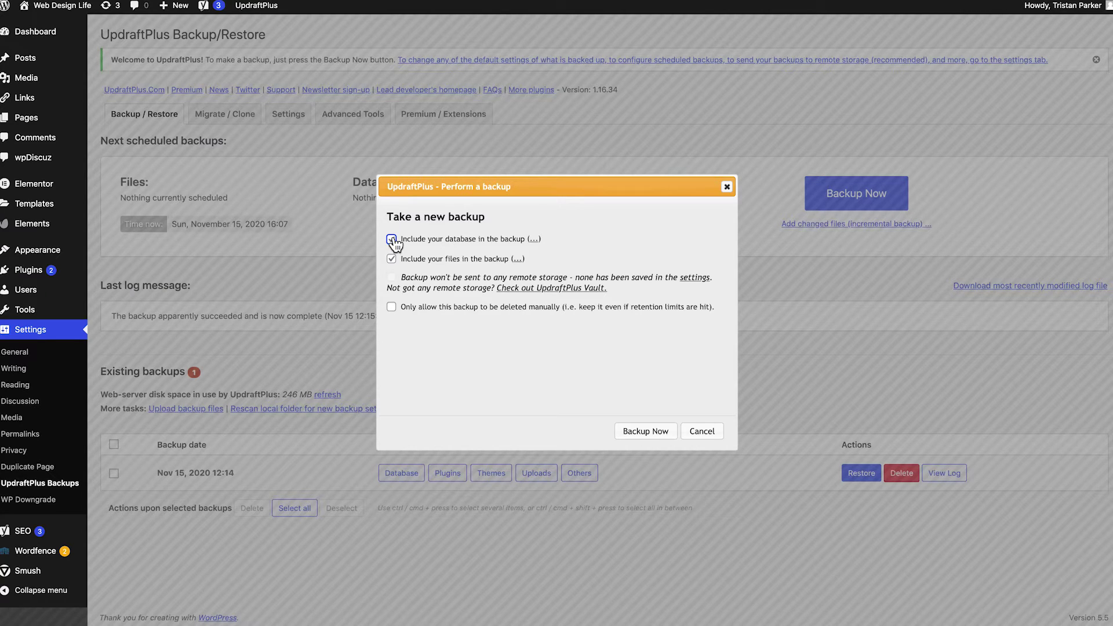
left_click(392, 258)
left_click(392, 259)
left_click(662, 438)
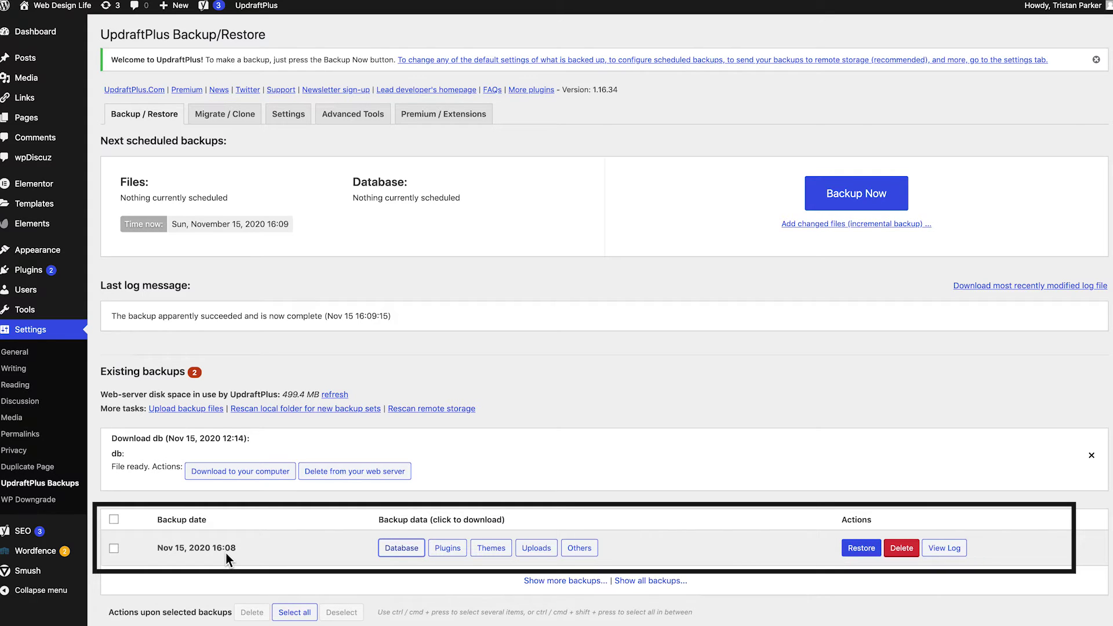
left_click(860, 548)
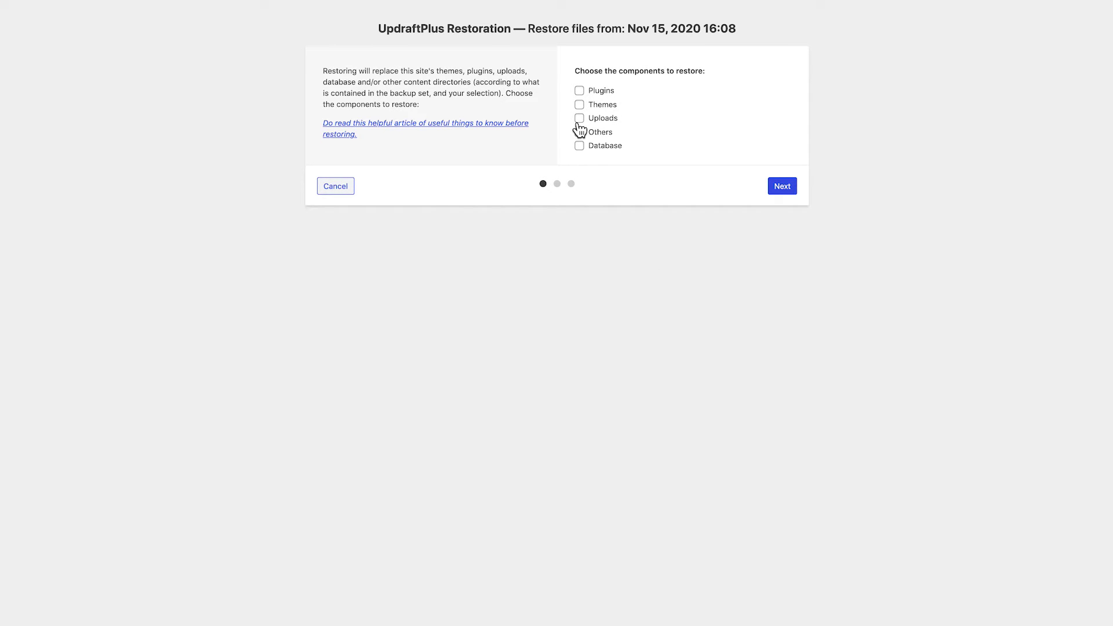
Tick Plugins and Themes as restore components for the 16:08 backup, then cancel the restore.
left_click(580, 91)
left_click(579, 105)
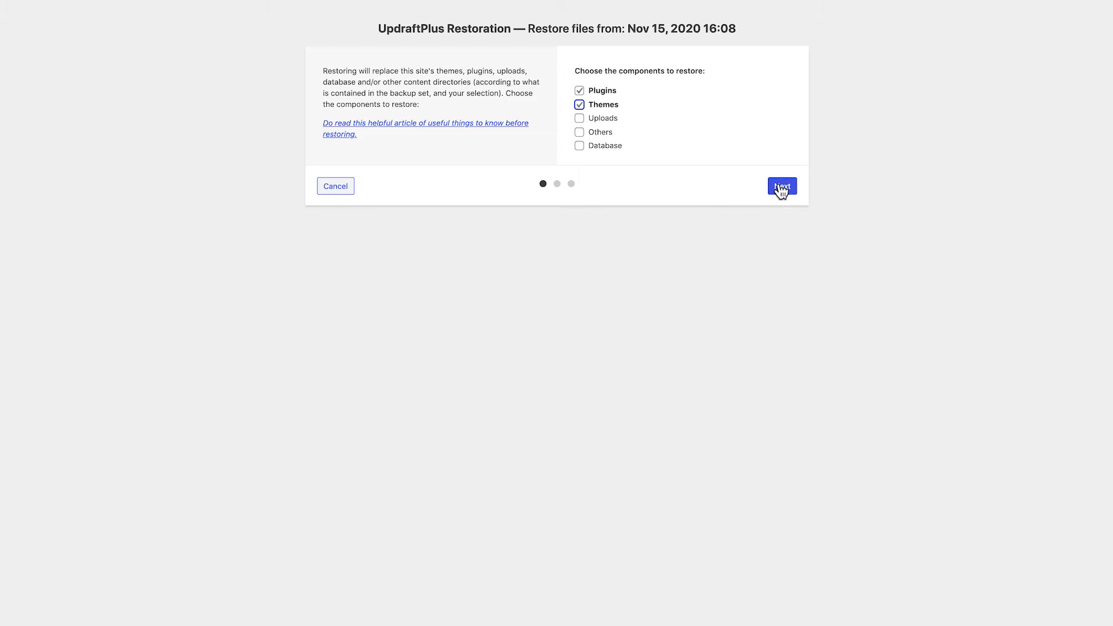
left_click(336, 186)
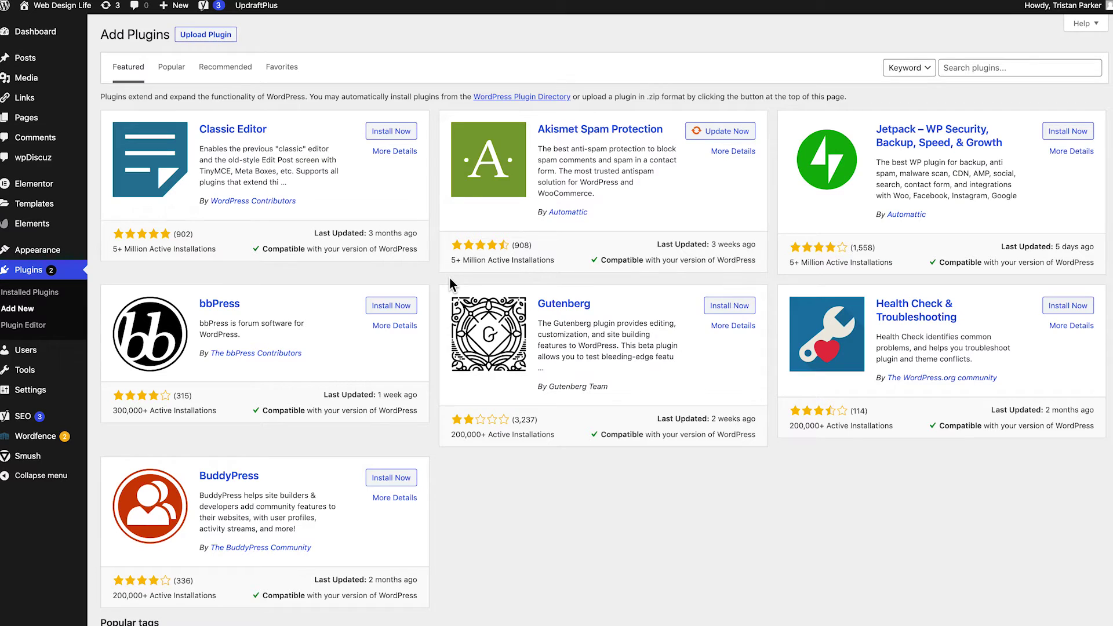
Search the plugin directory for 'yoast' and check Yoast SEO's 5+ Million installations figure.
left_click(964, 69)
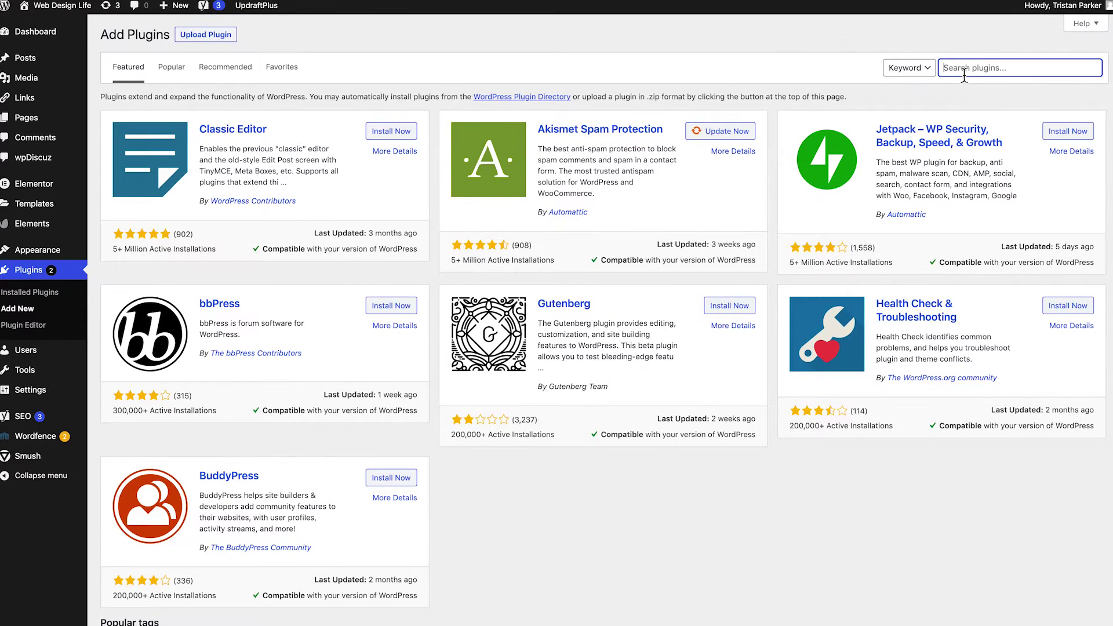
type("yoast")
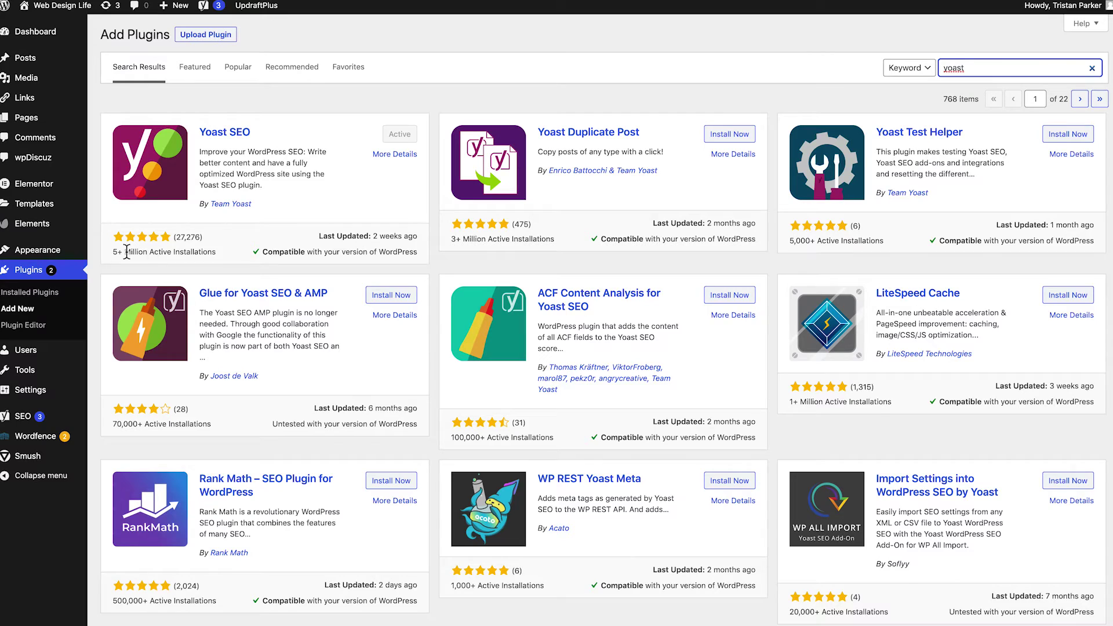
left_click_drag(115, 255, 145, 256)
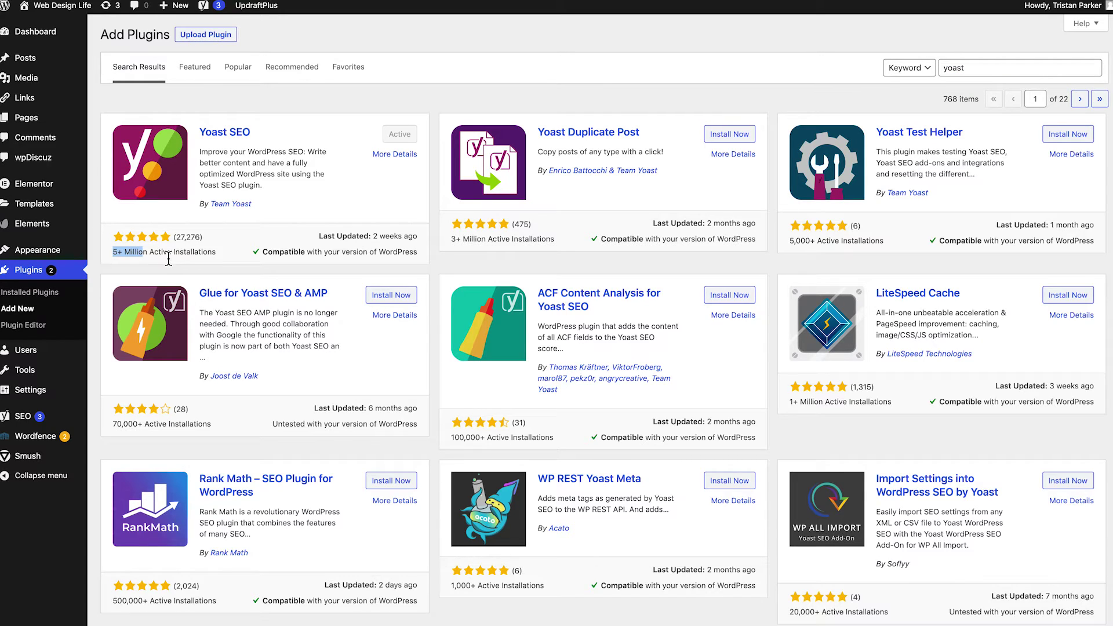
left_click(190, 239)
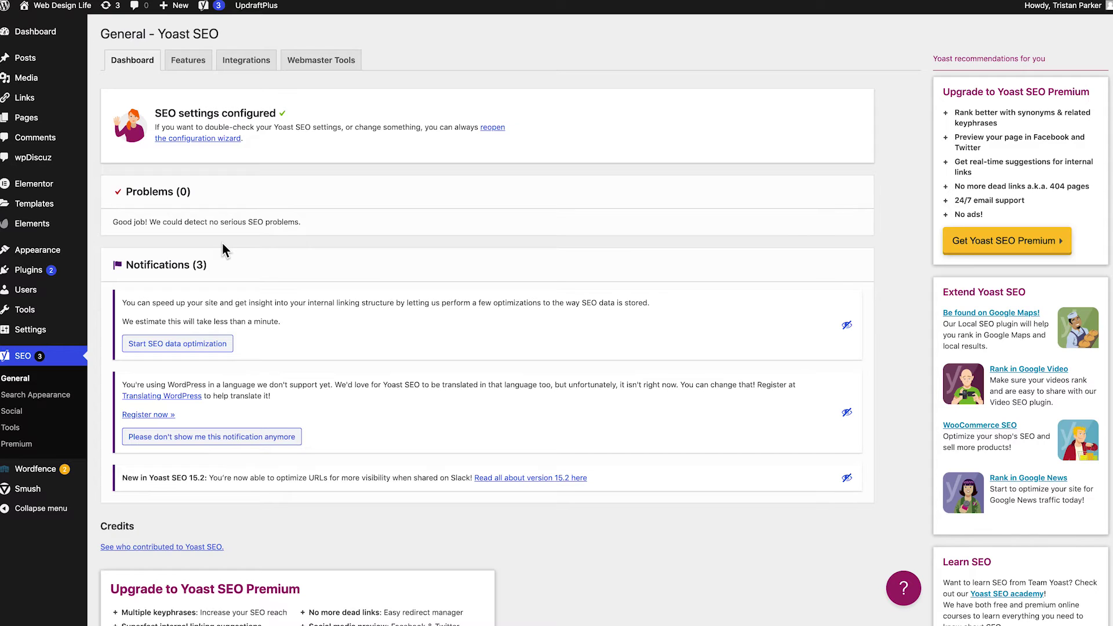
left_click(188, 64)
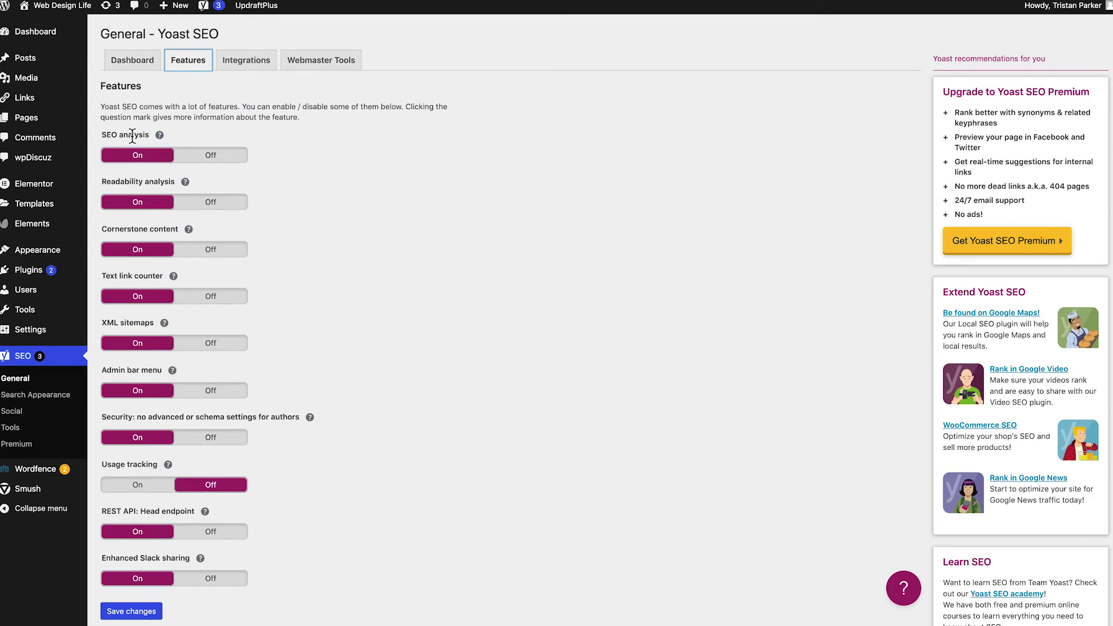
scroll(130, 142, "down", 1)
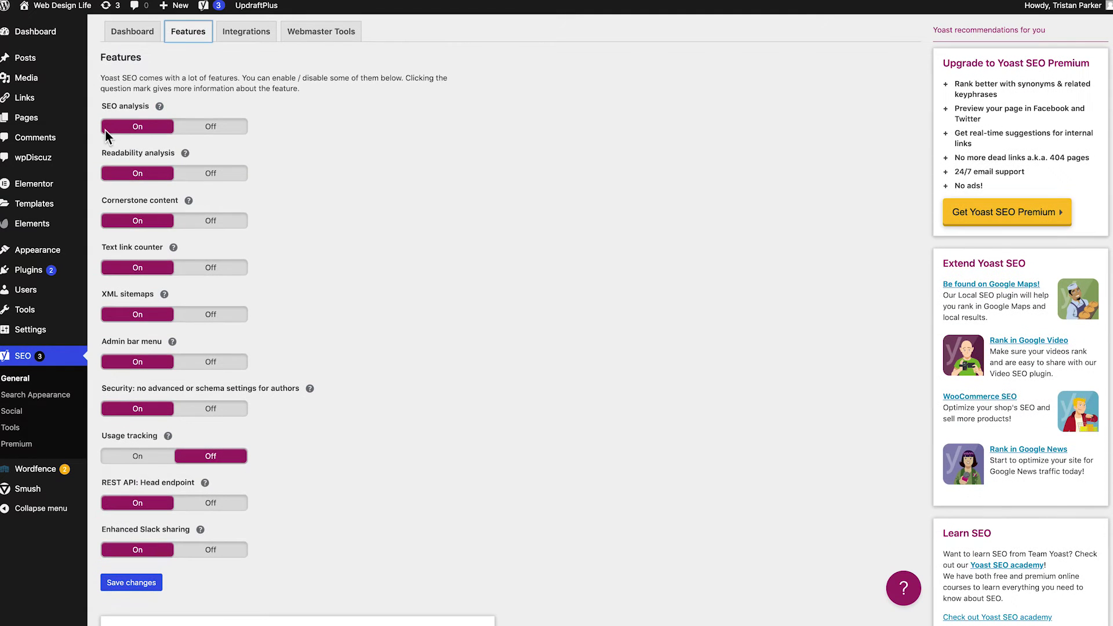
scroll(176, 166, "down", 1)
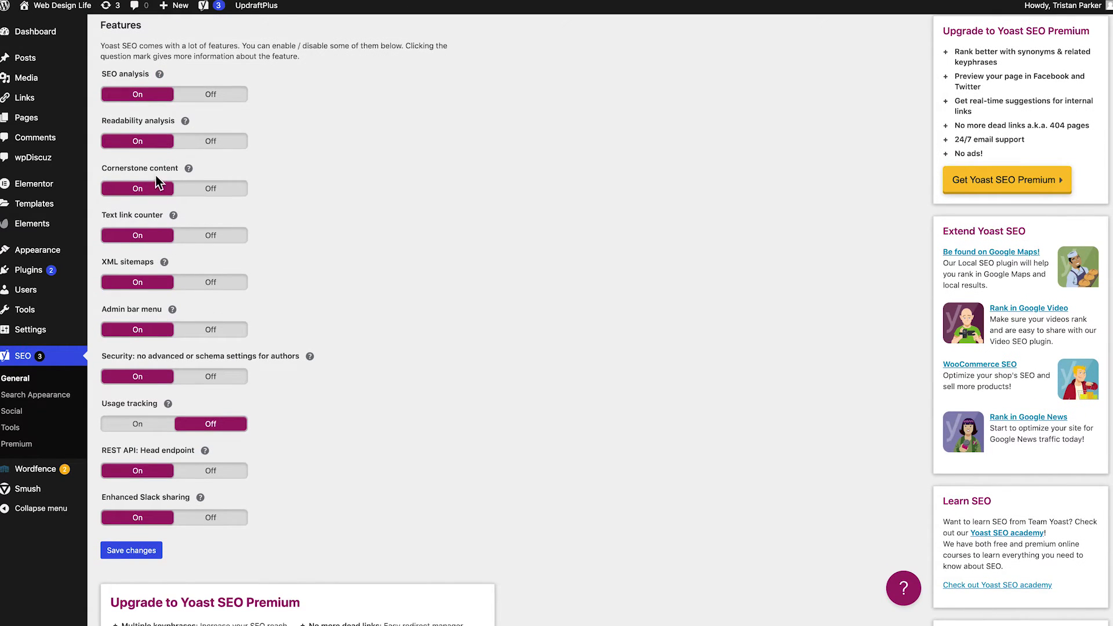
scroll(155, 181, "down", 1)
scroll(125, 232, "up", 3)
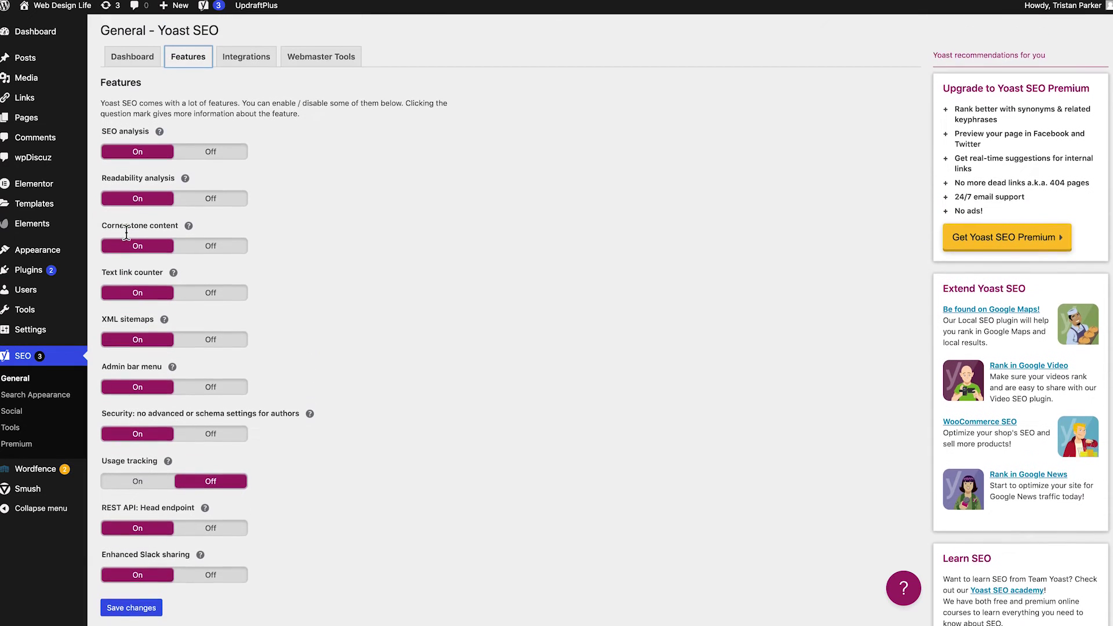
scroll(131, 255, "down", 2)
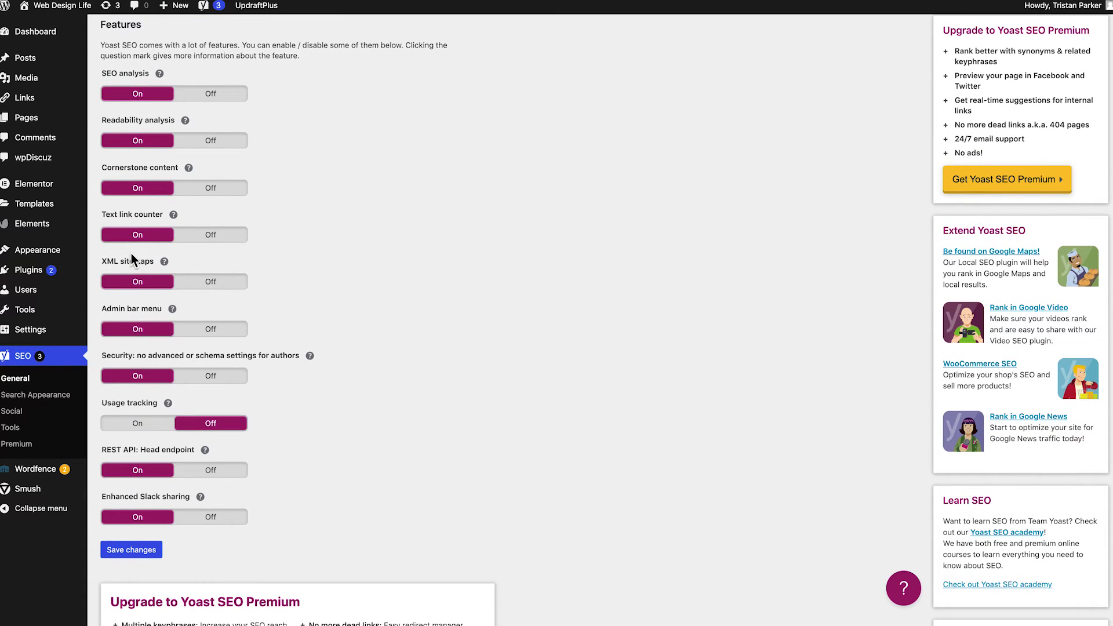
scroll(131, 253, "down", 1)
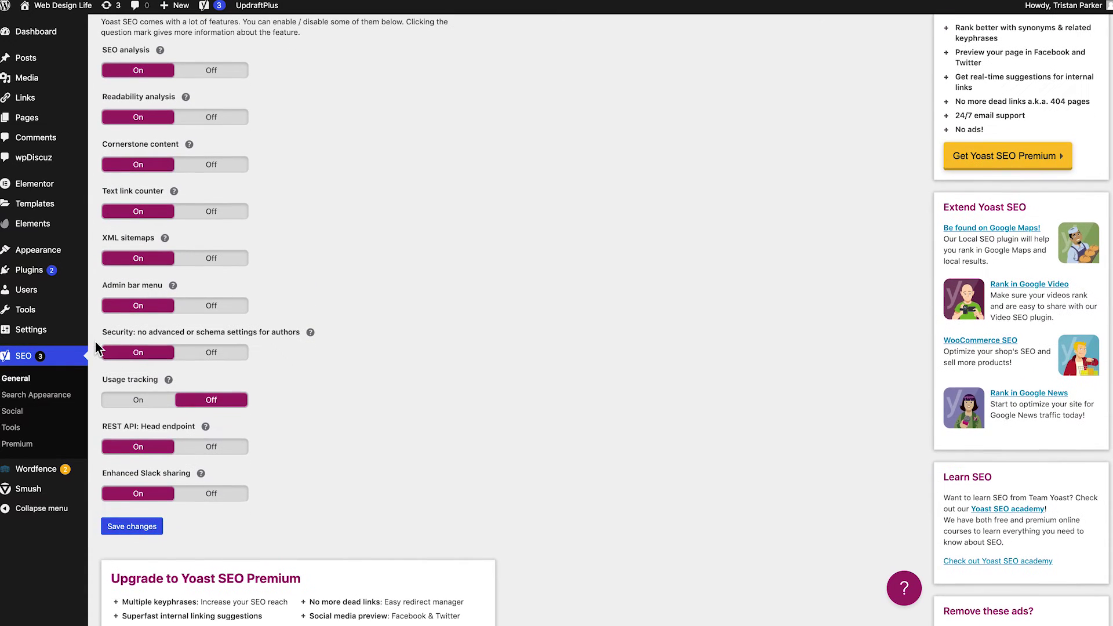
In Yoast Search Appearance, open Content Types and review the Posts and Pages search settings.
left_click(36, 397)
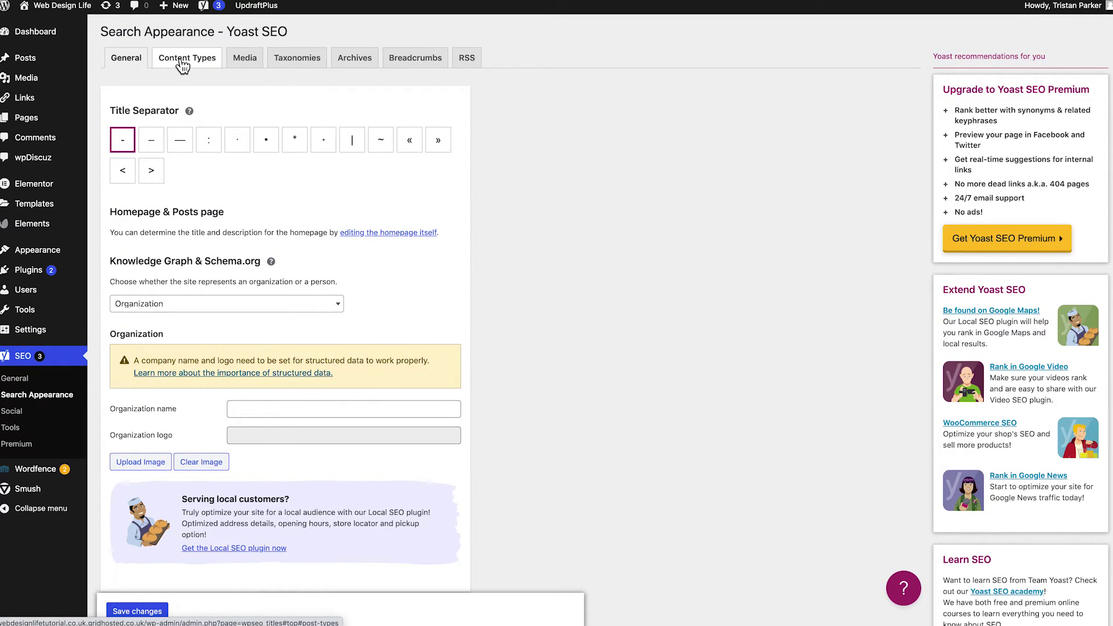
left_click(182, 63)
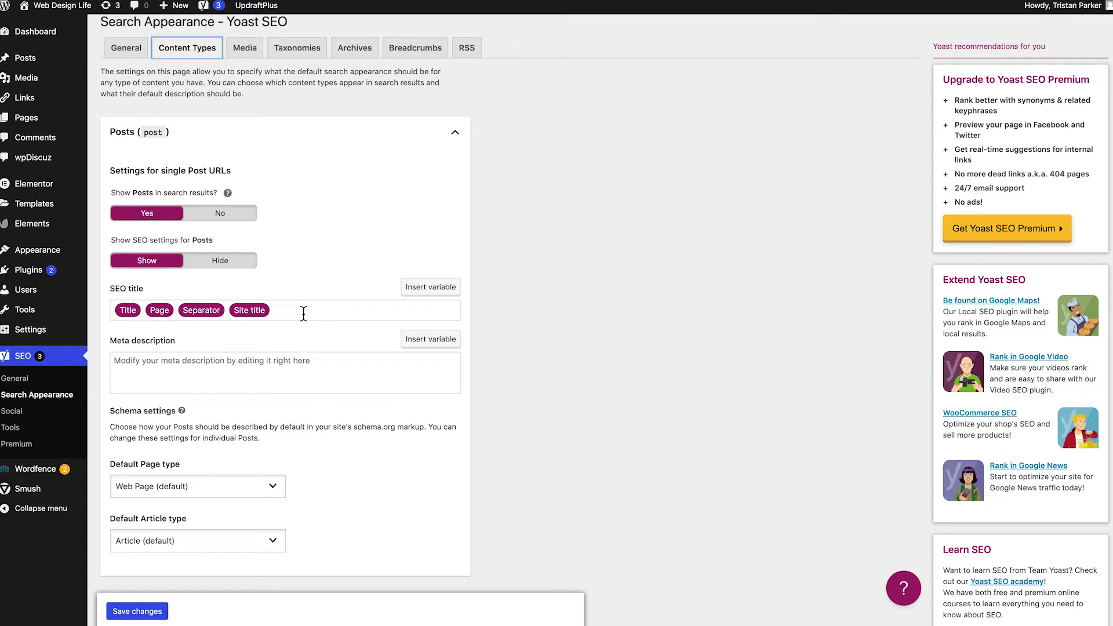
left_click(203, 365)
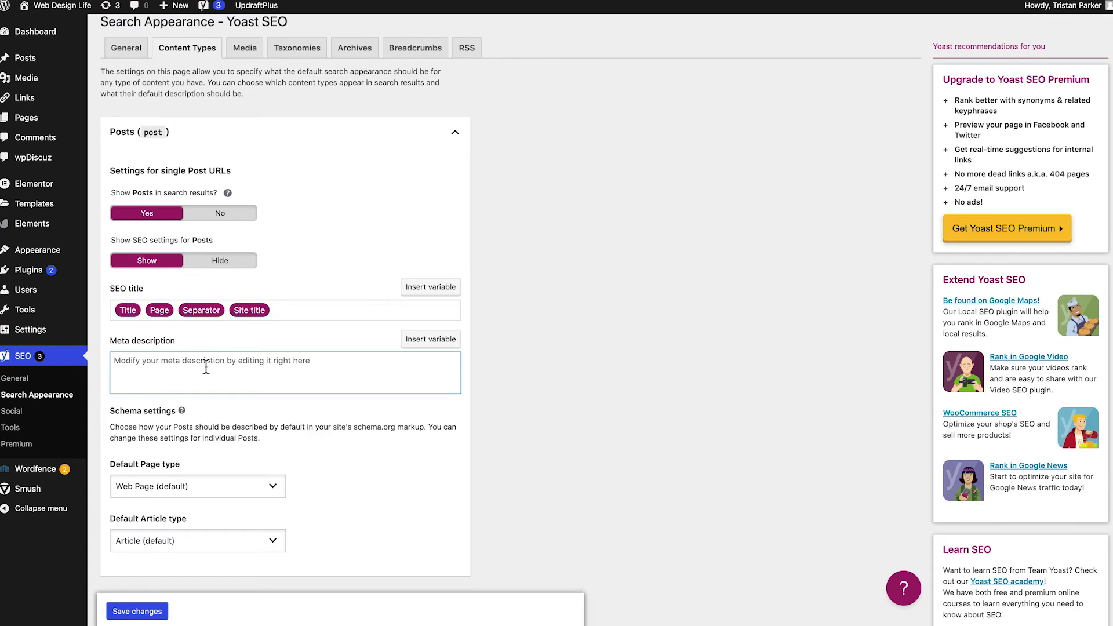
scroll(206, 366, "down", 5)
left_click(152, 432)
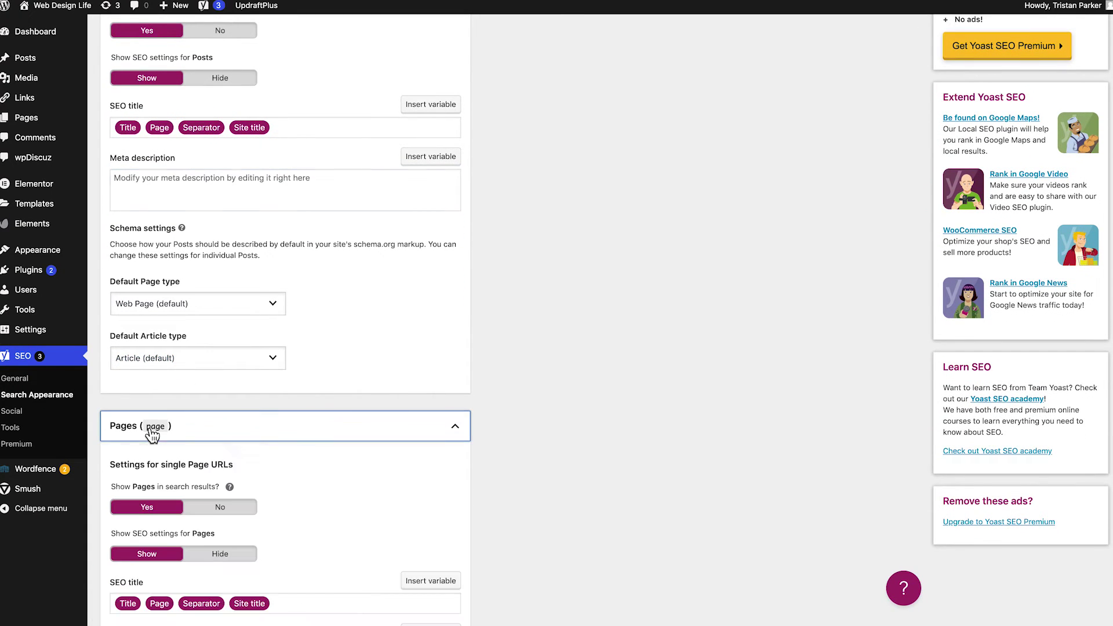
scroll(203, 458, "down", 10)
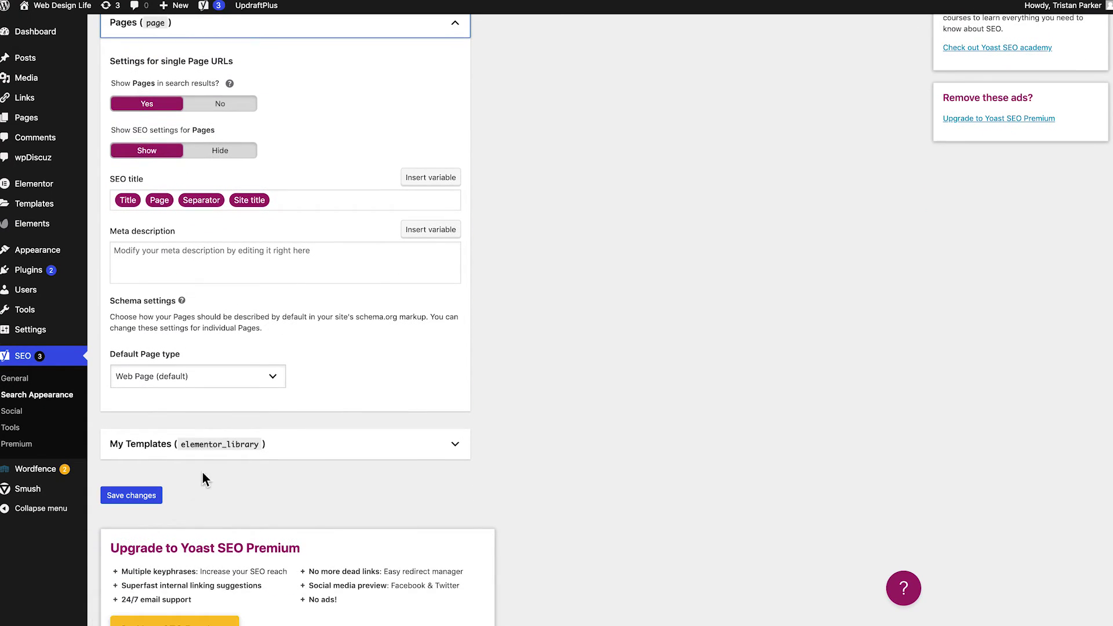
scroll(242, 445, "up", 15)
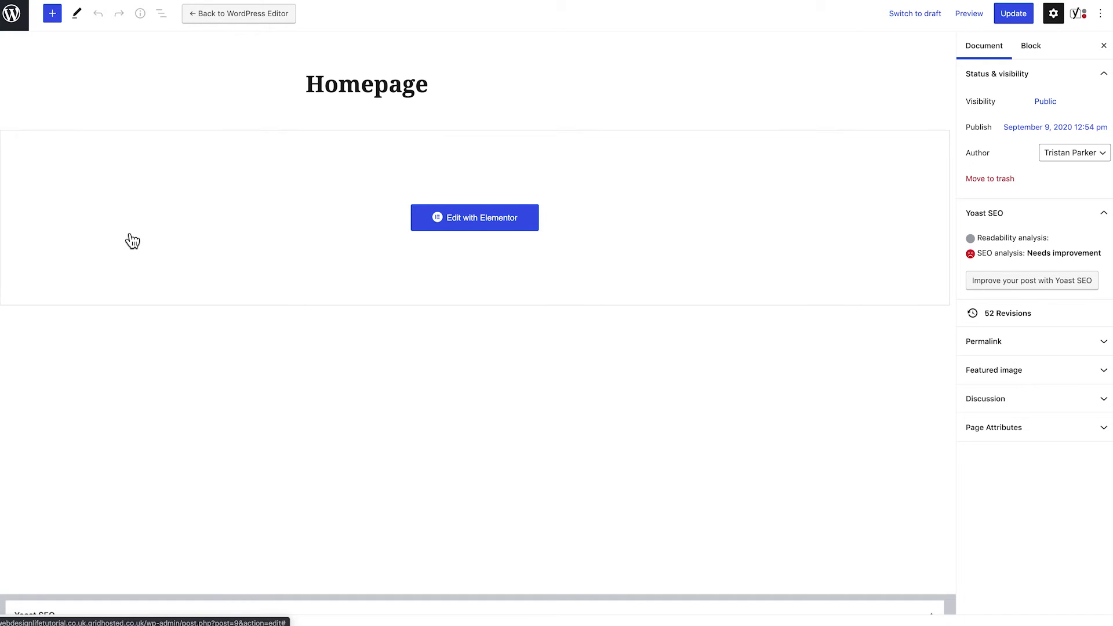
In the Homepage's Yoast SEO box, click into SEO title, slug, meta description and focus keyphrase fields.
scroll(130, 241, "down", 1)
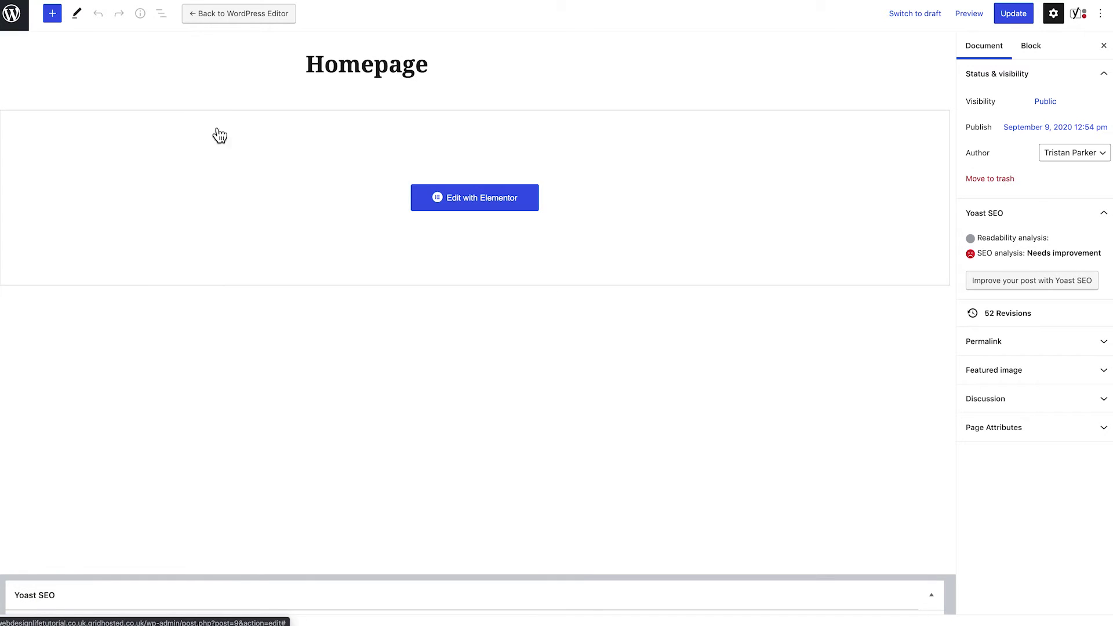
scroll(178, 169, "down", 5)
scroll(179, 168, "down", 6)
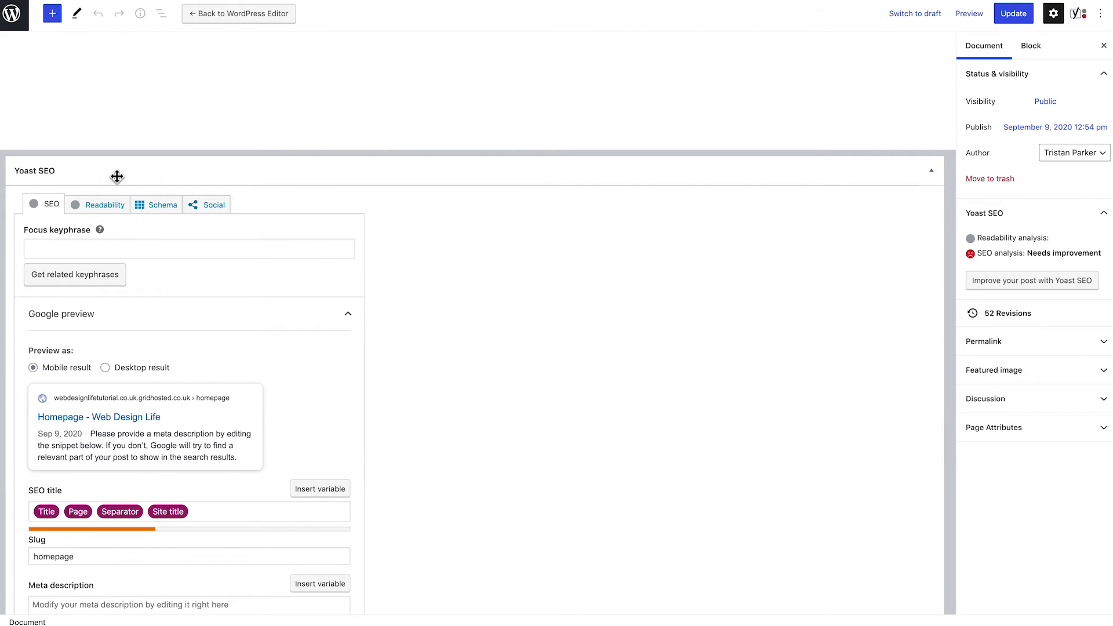
scroll(189, 179, "down", 2)
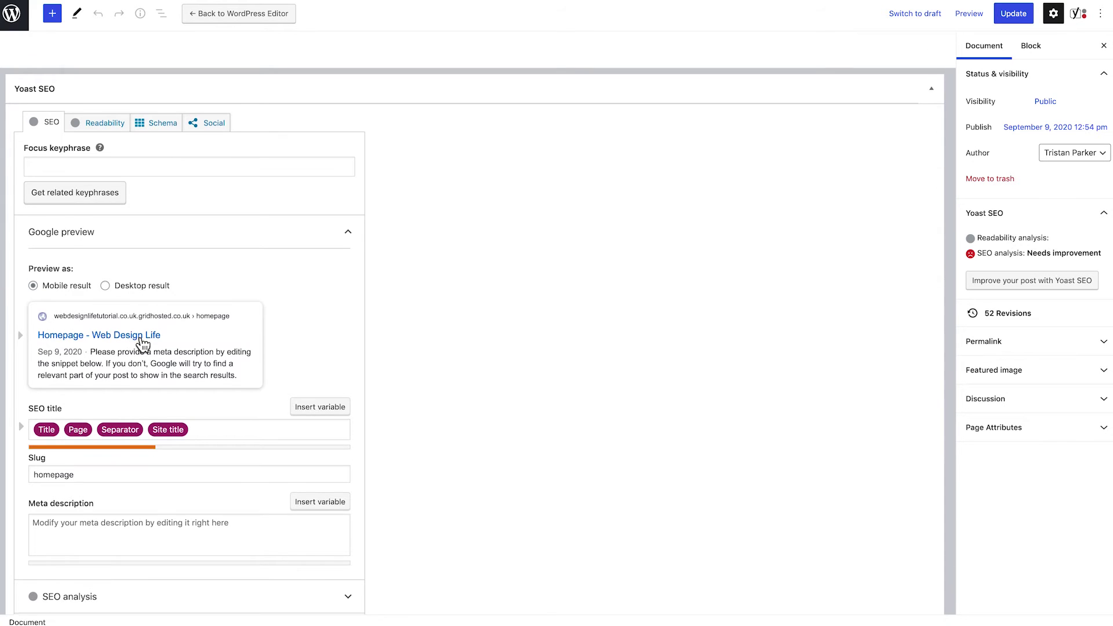
scroll(145, 359, "down", 1)
left_click(231, 405)
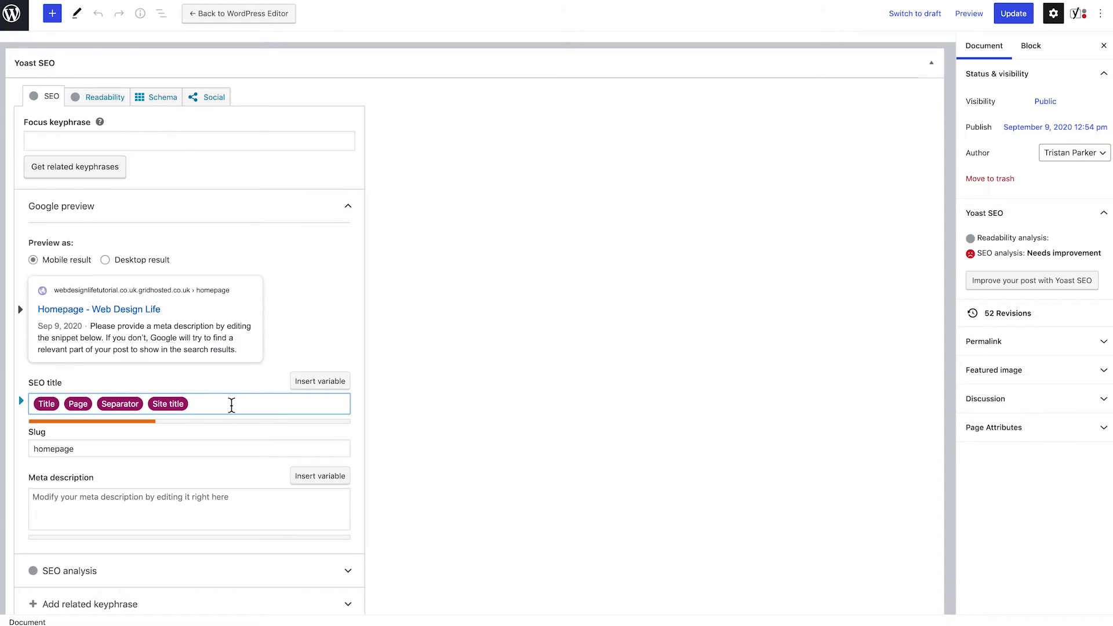
left_click(119, 455)
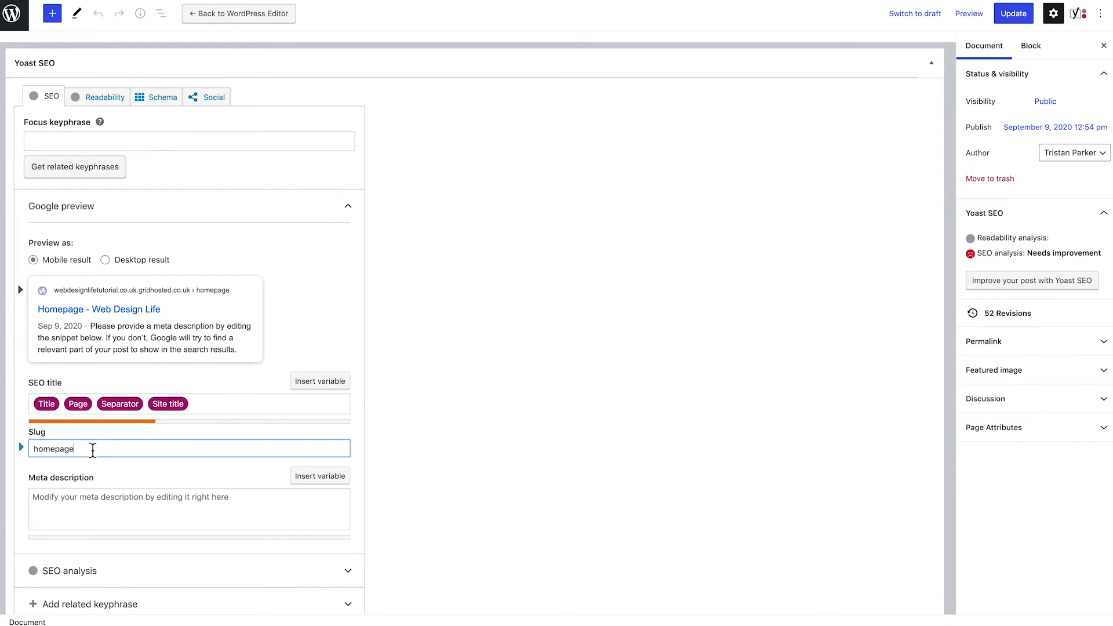
left_click(77, 497)
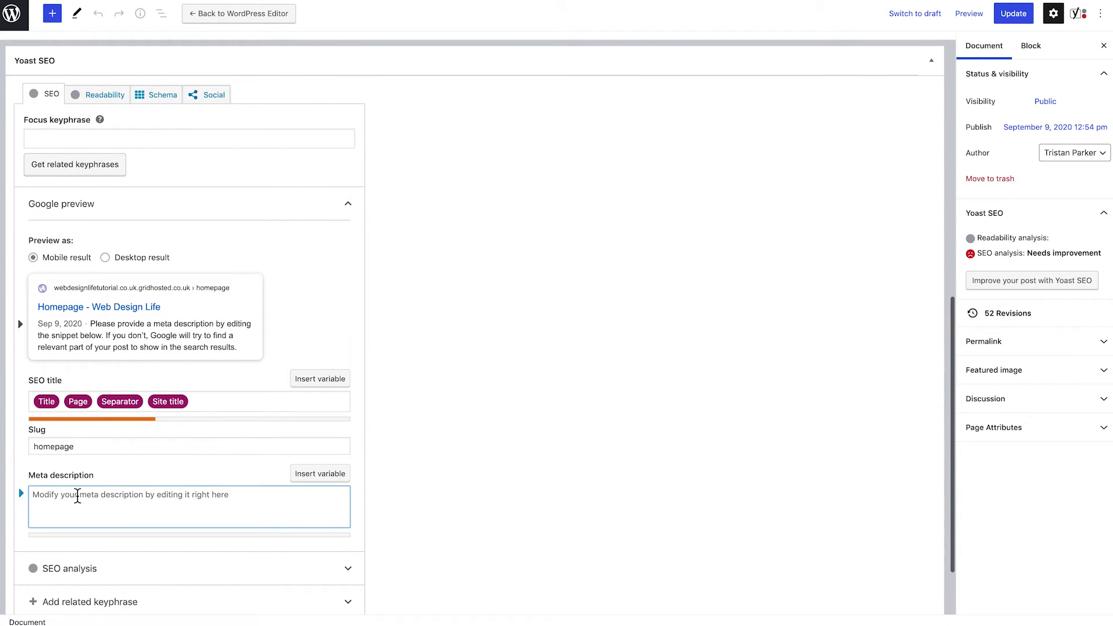
scroll(131, 493, "up", 1)
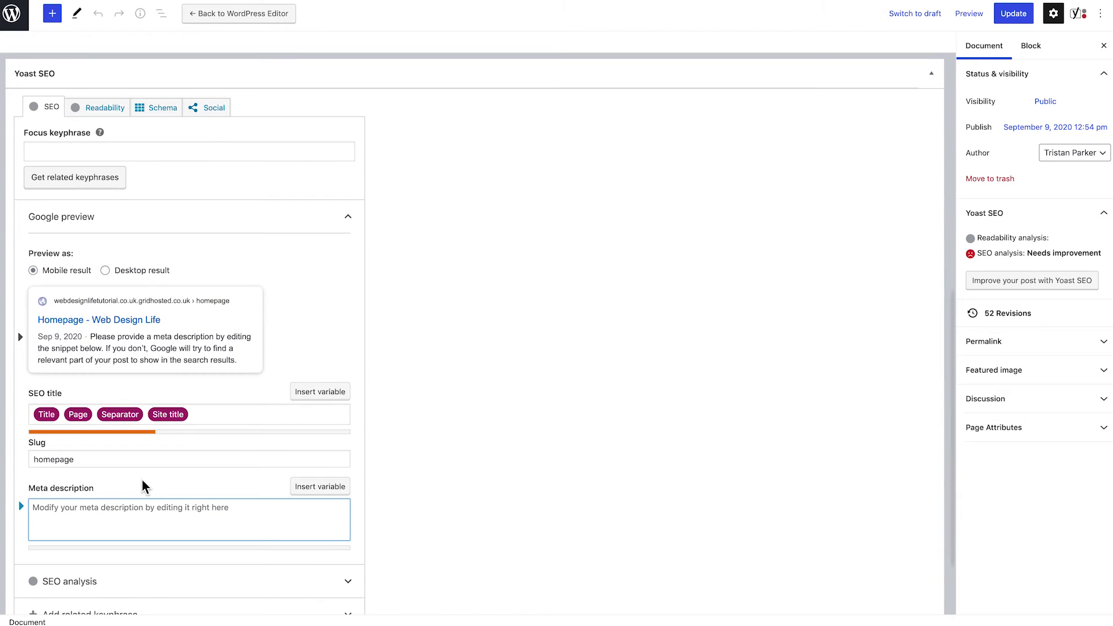
left_click(49, 153)
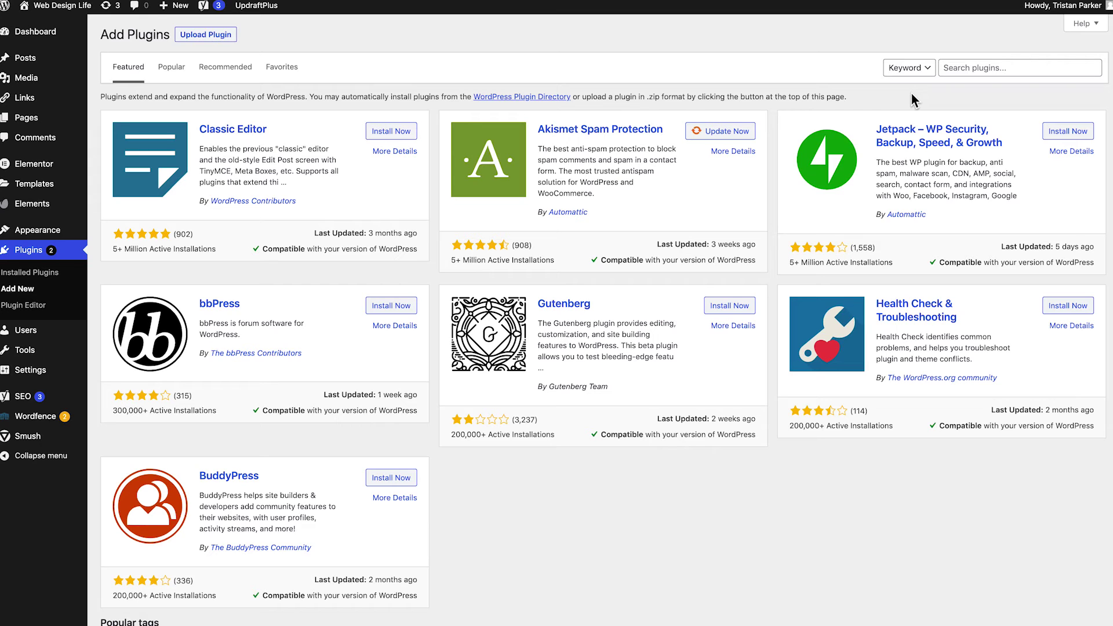
Search the plugin directory for 'wordfence'.
left_click(975, 72)
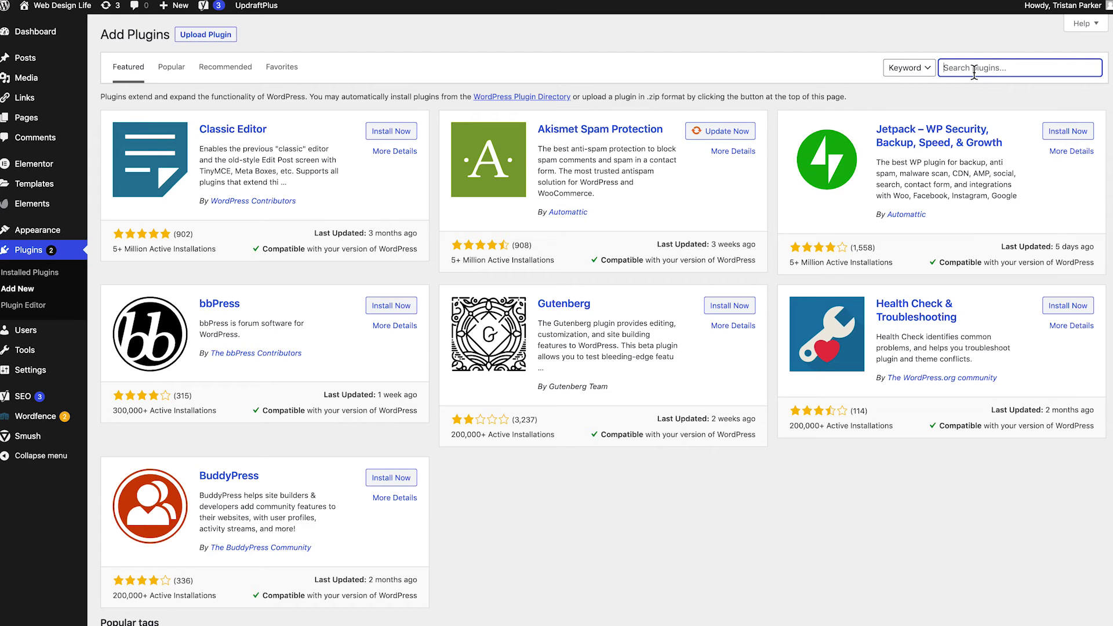
type("wordfence")
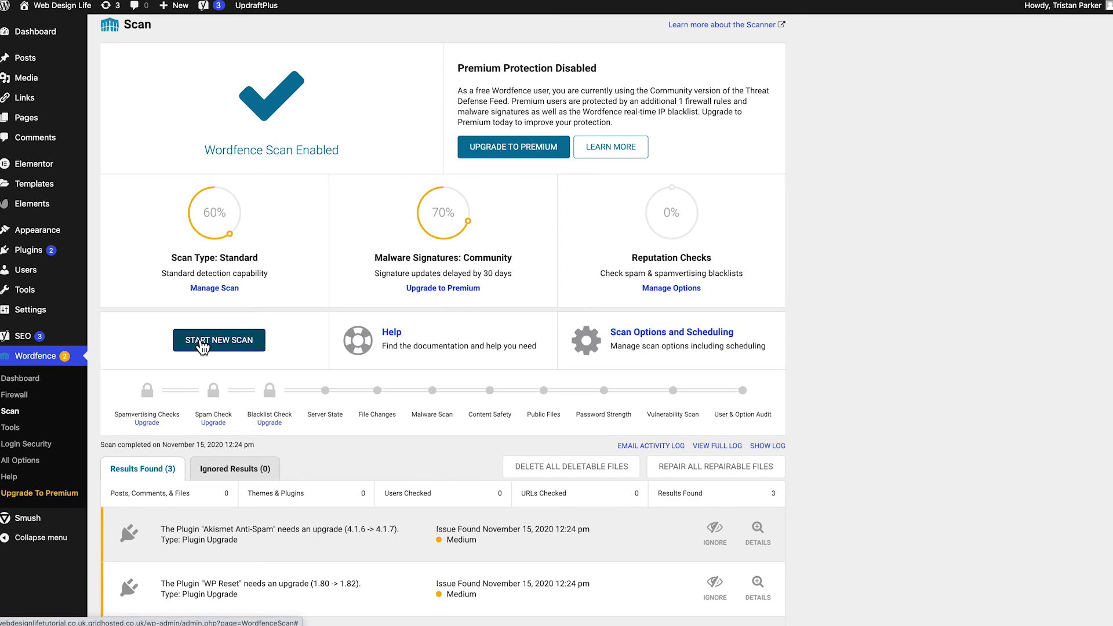
Launch a fresh Wordfence security scan from the Scan page and follow its progress.
scroll(197, 337, "down", 1)
left_click(211, 285)
scroll(348, 296, "down", 1)
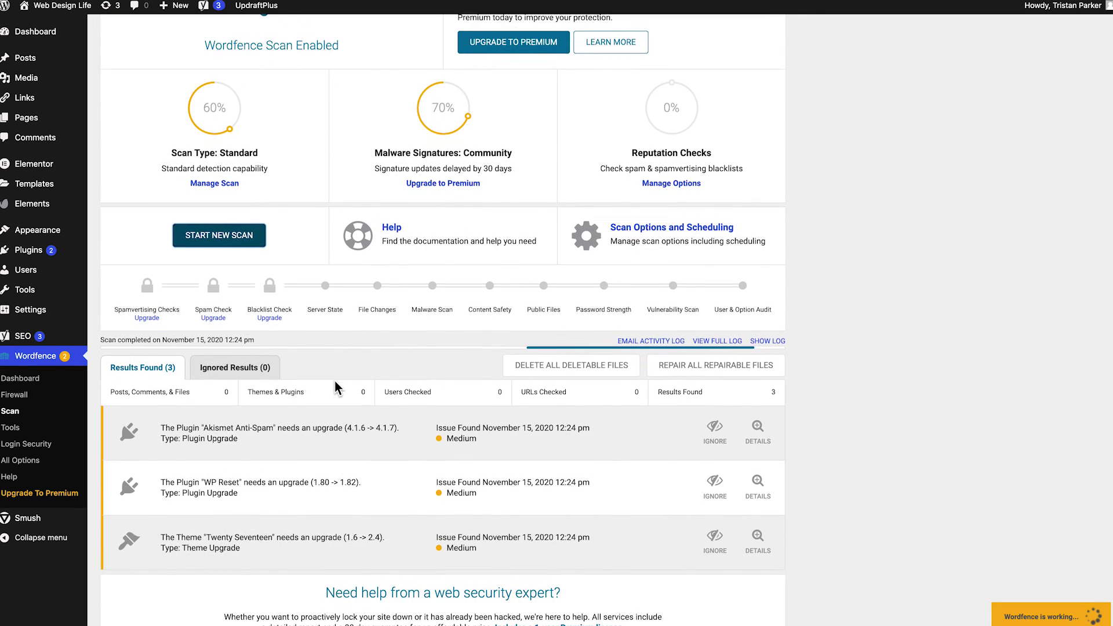